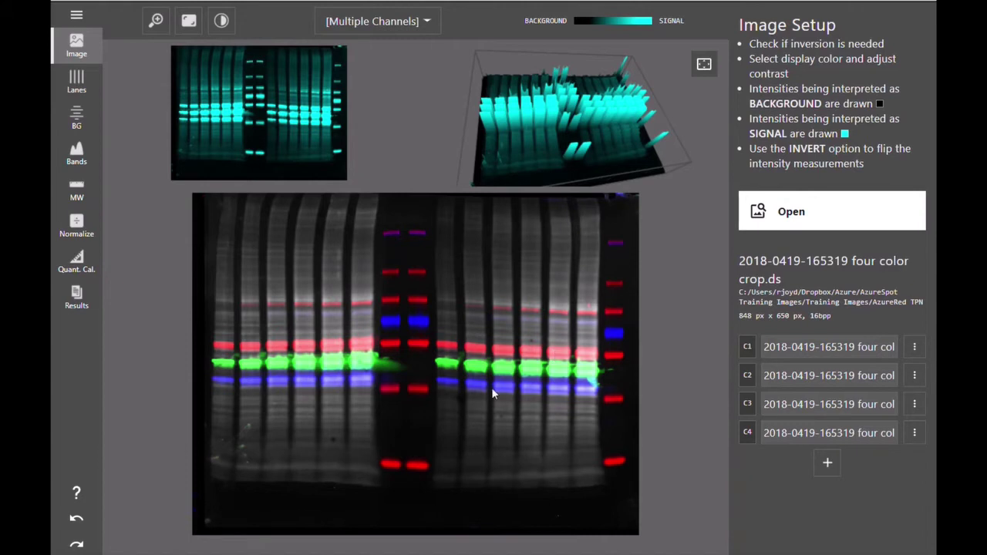
Step: Check the channel contrast settings and browse the Lanes, Bands and MW steps, ending on Background
left_click(223, 21)
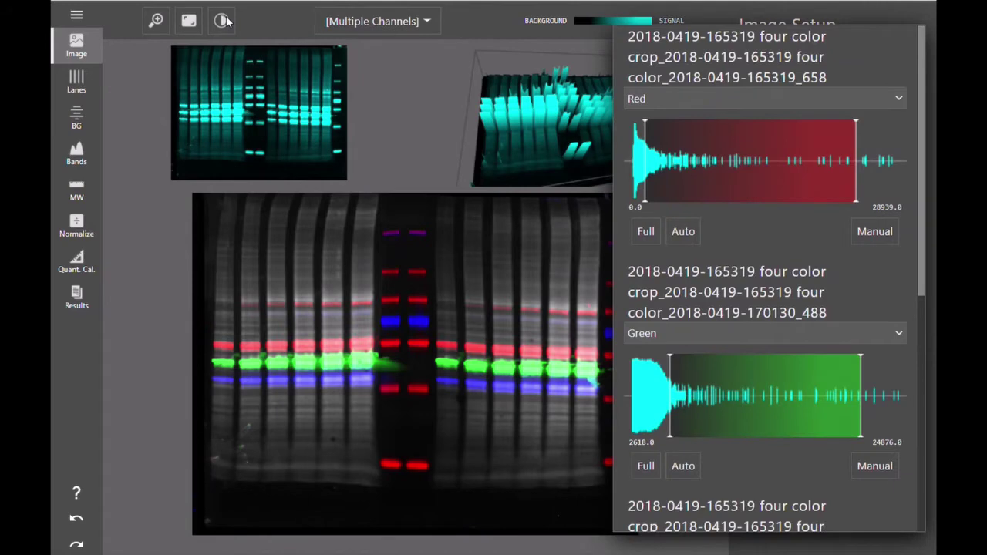
left_click(223, 21)
left_click(83, 75)
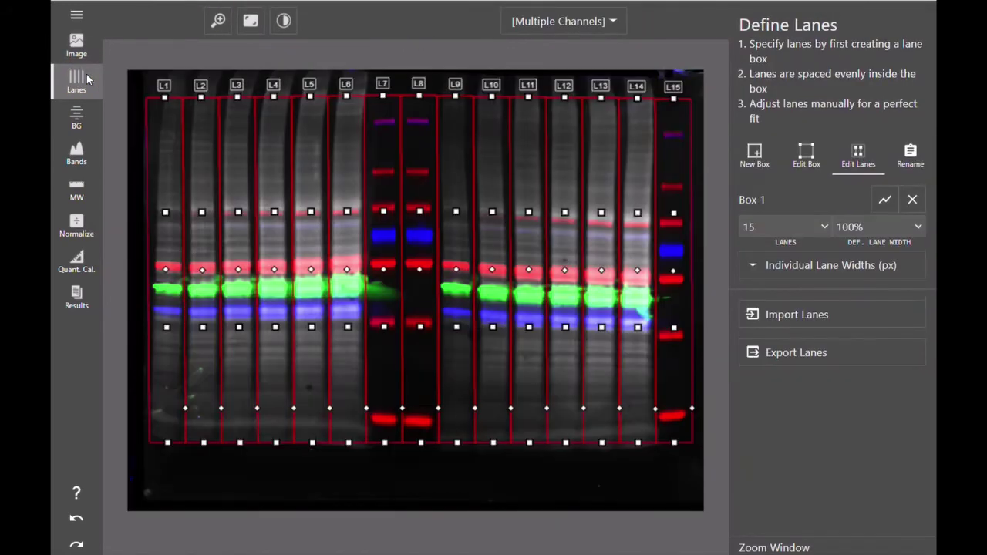
left_click(77, 122)
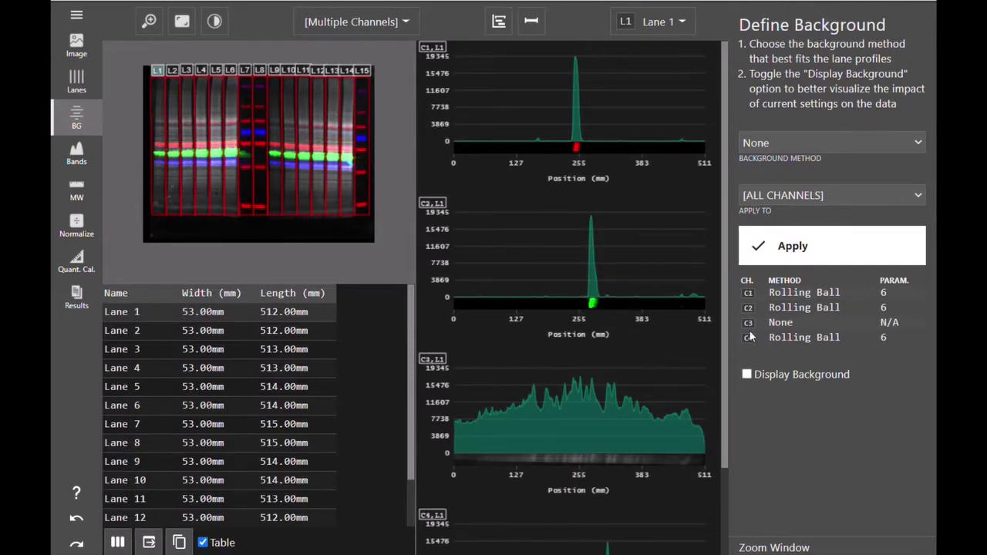
left_click(76, 166)
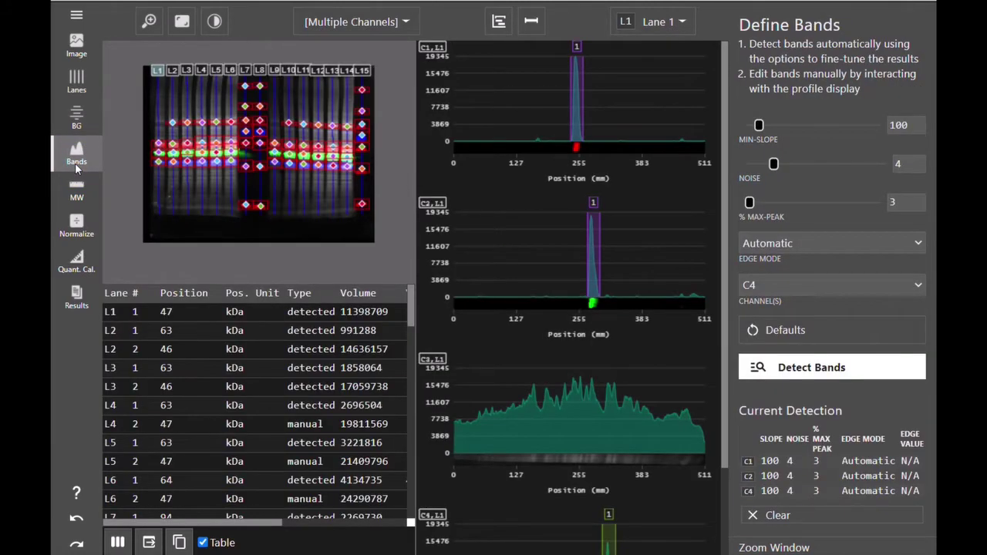
left_click(77, 193)
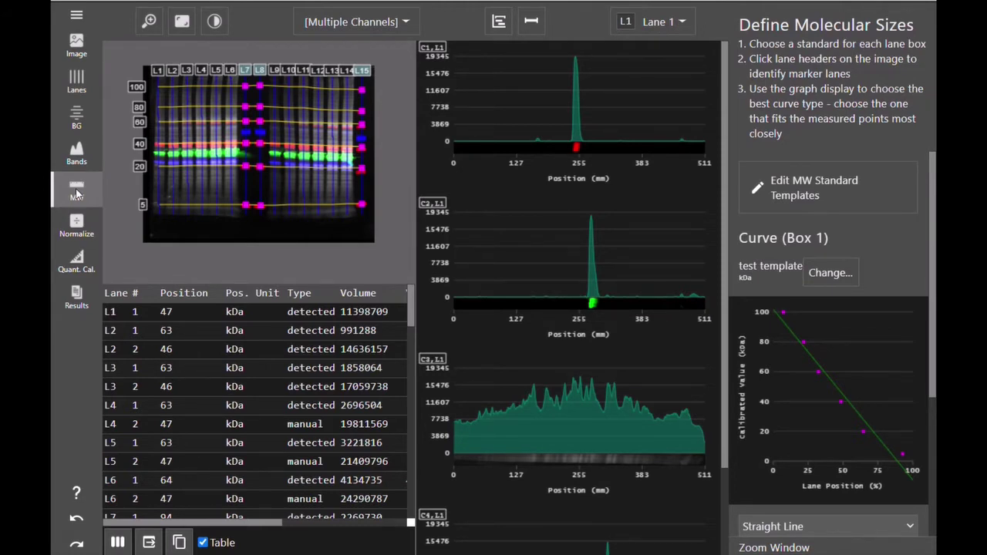
left_click(78, 127)
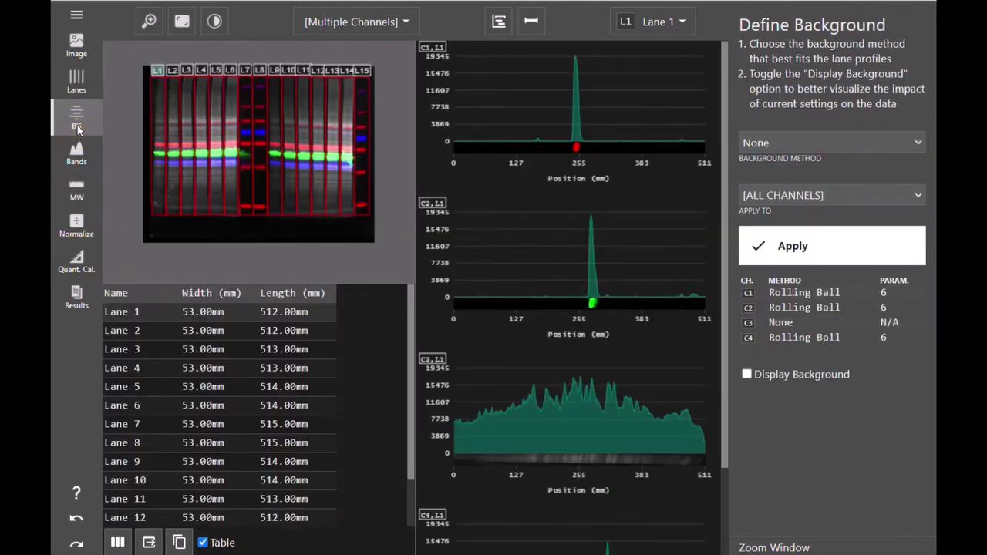
Step: Apply a Rolling Ball background (radius 6) to channel C3
left_click(811, 147)
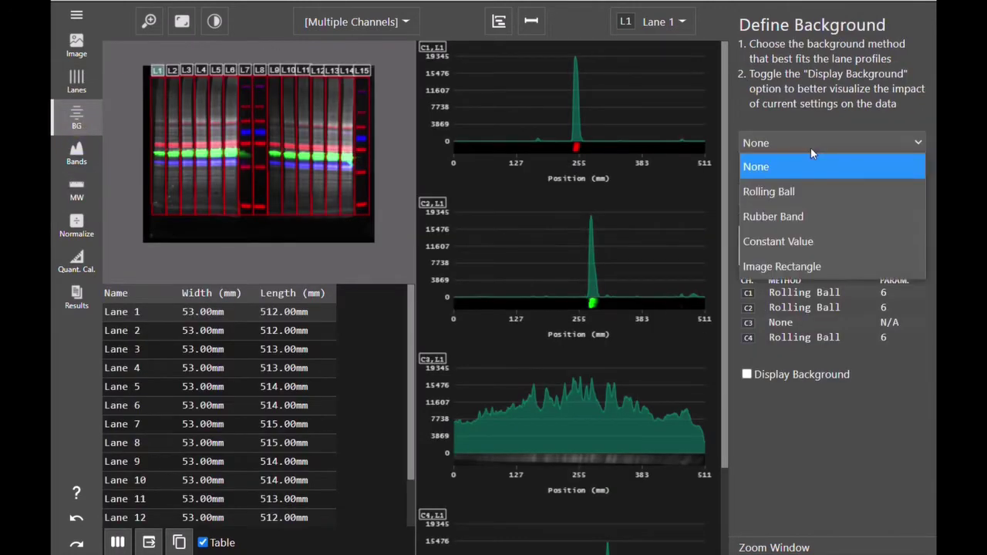
left_click(790, 191)
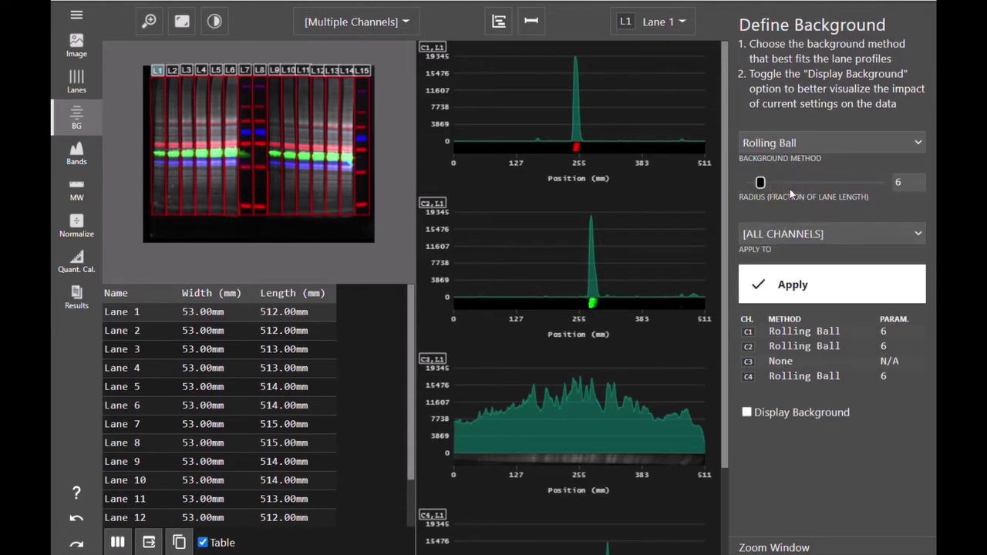
left_click(786, 235)
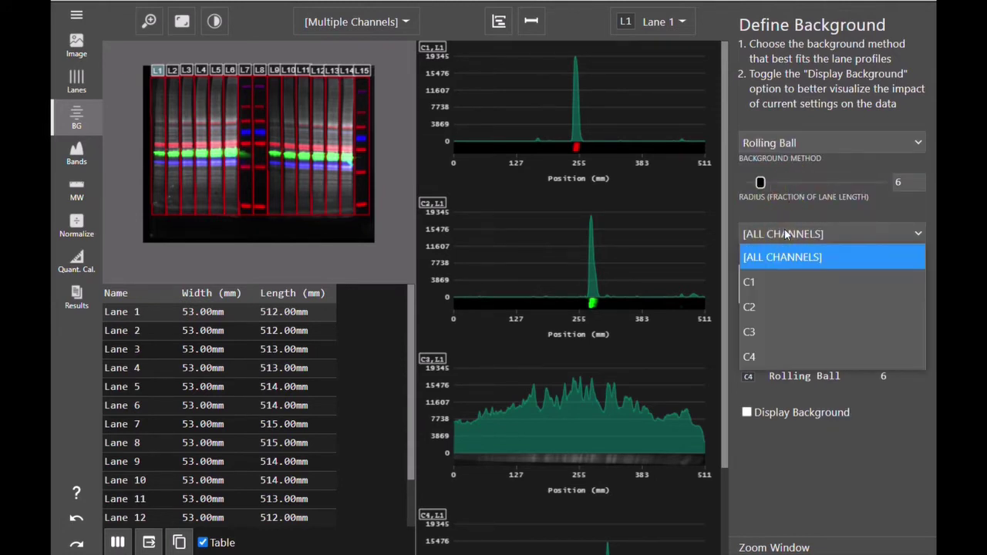
left_click(774, 332)
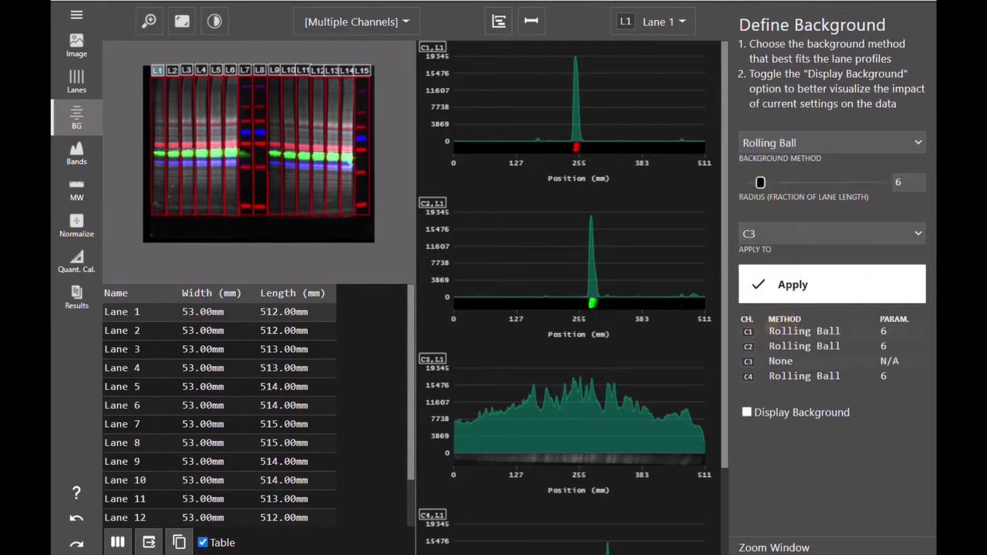
left_click(802, 289)
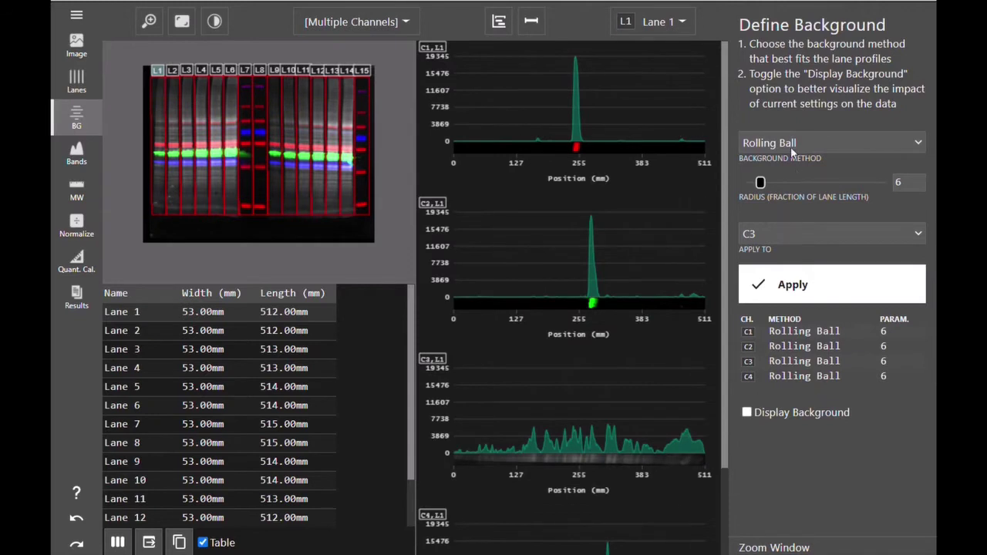
Step: Apply a Rubber Band background to channel C3
left_click(843, 141)
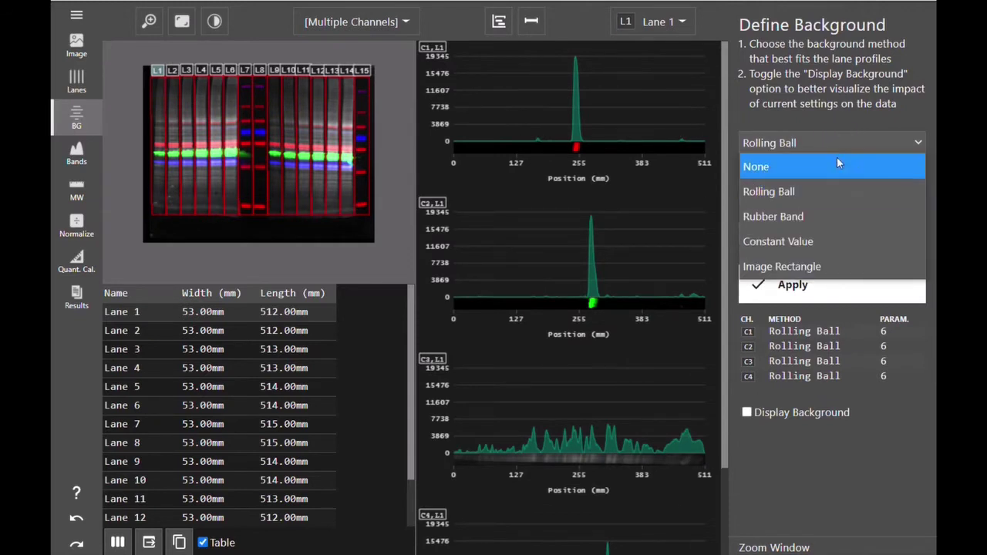
left_click(832, 218)
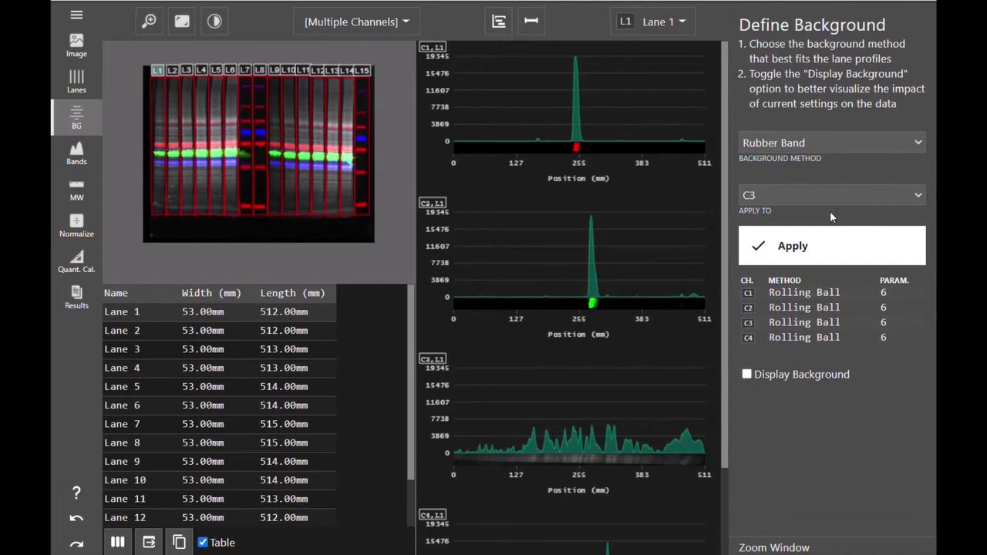
left_click(832, 253)
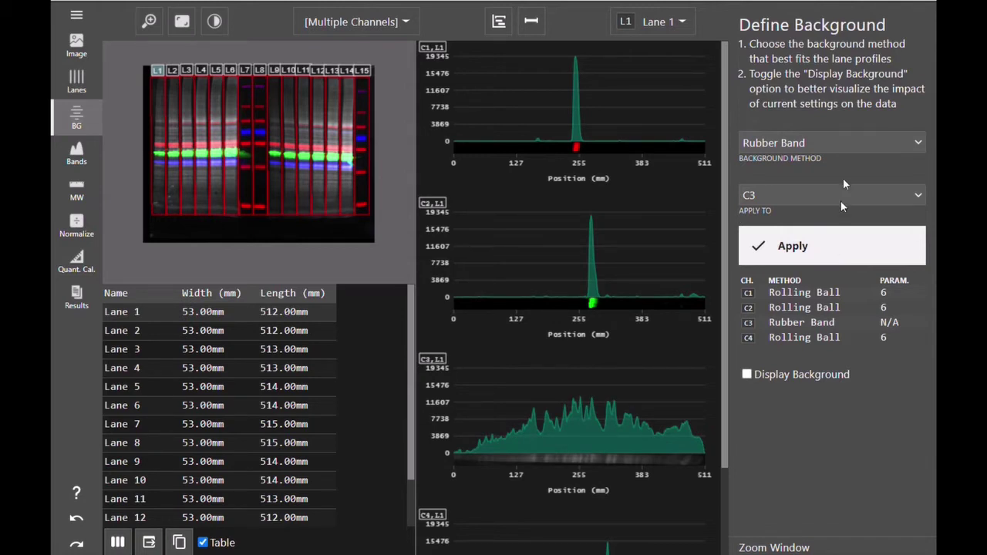
Step: Reset C3's background method to None and apply it
left_click(837, 140)
left_click(827, 166)
left_click(828, 259)
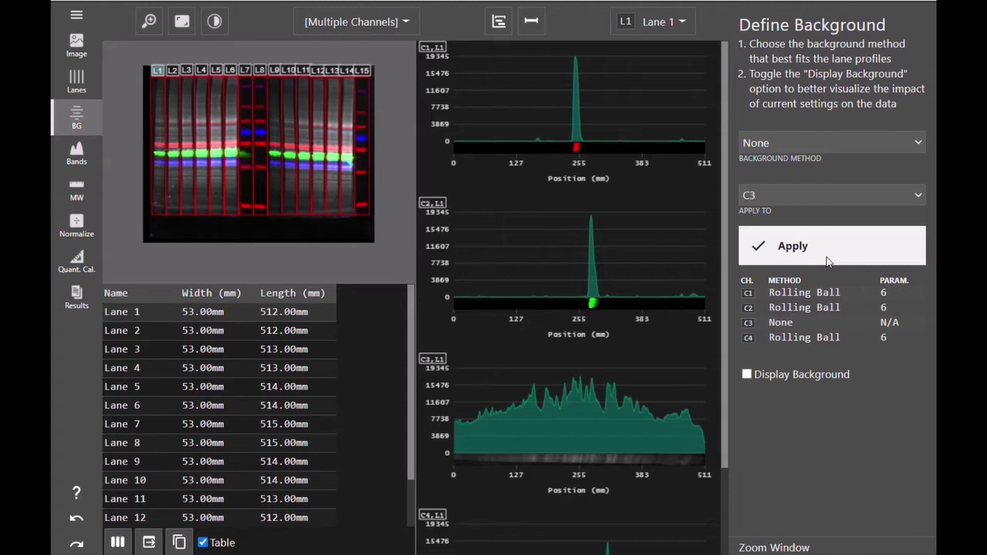
left_click(828, 261)
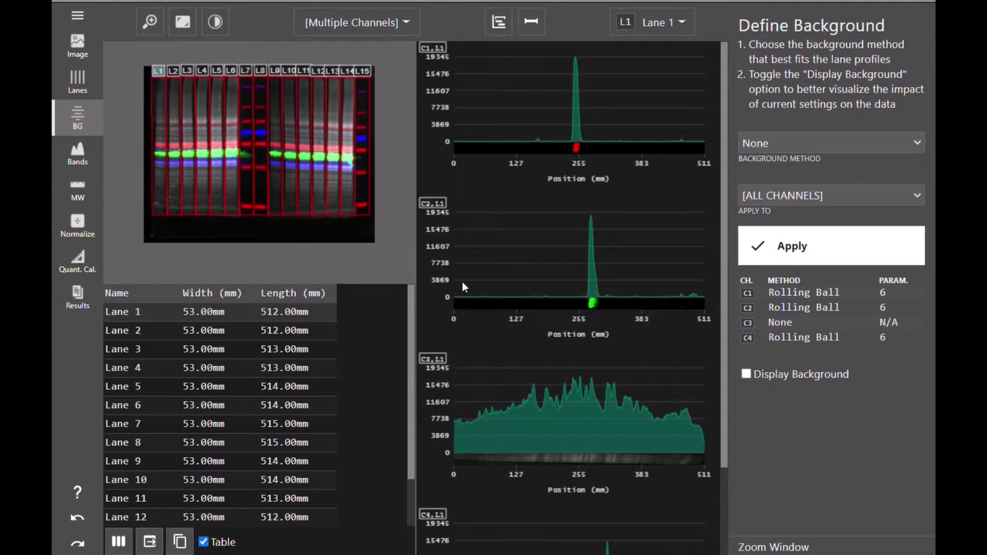
Step: Place an Image Rectangle background sample at the gel's empty bottom-left, then choose Constant Value for C3
left_click(864, 142)
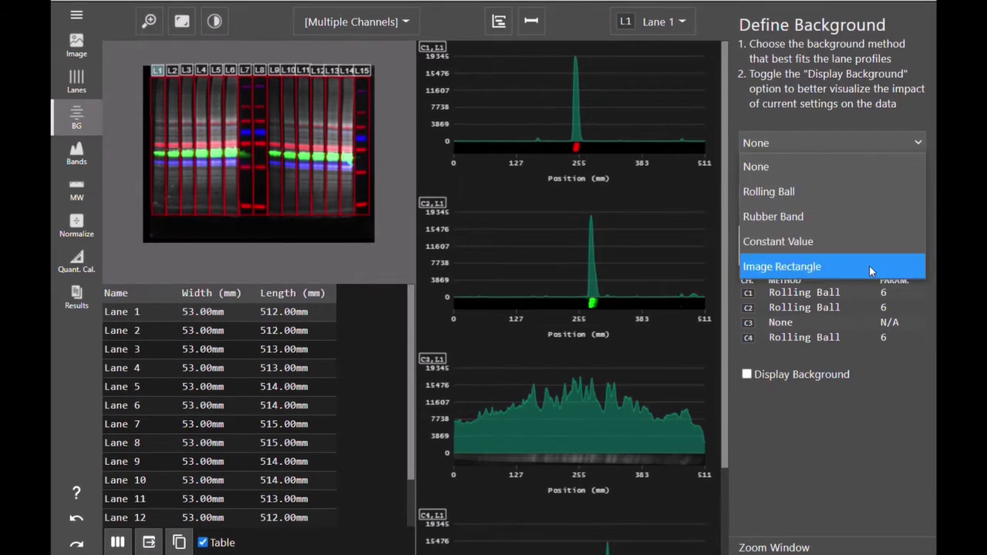
left_click(869, 265)
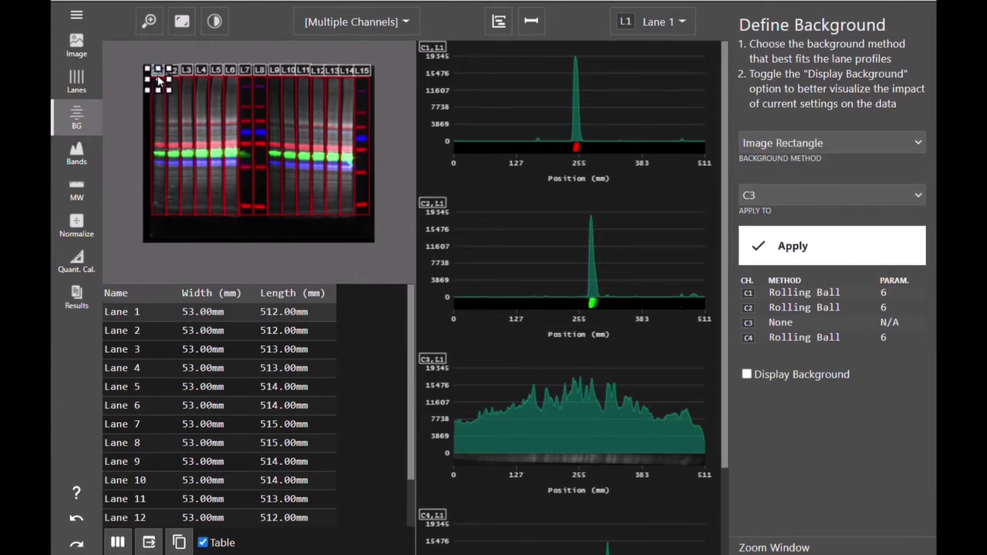
left_click_drag(158, 83, 225, 235)
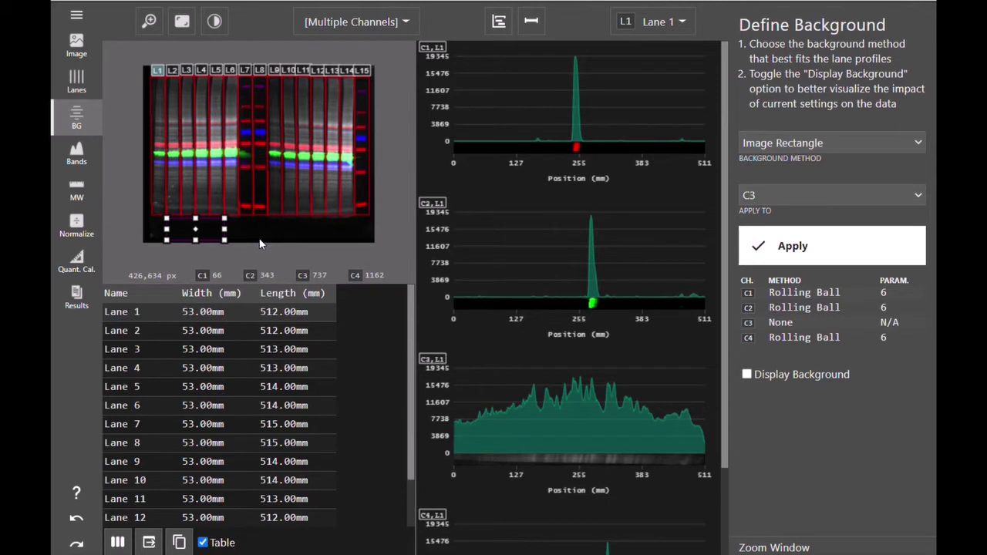
left_click(767, 144)
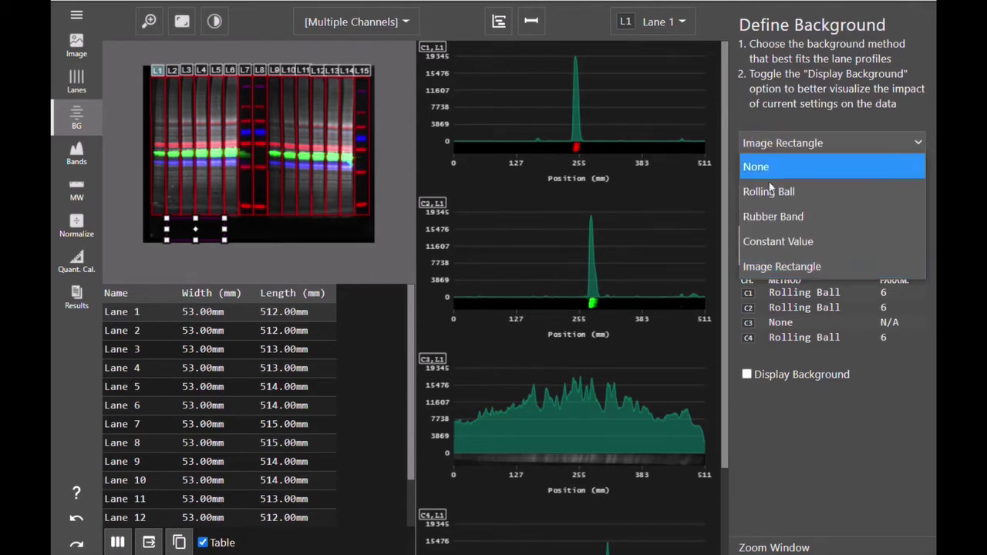
left_click(776, 246)
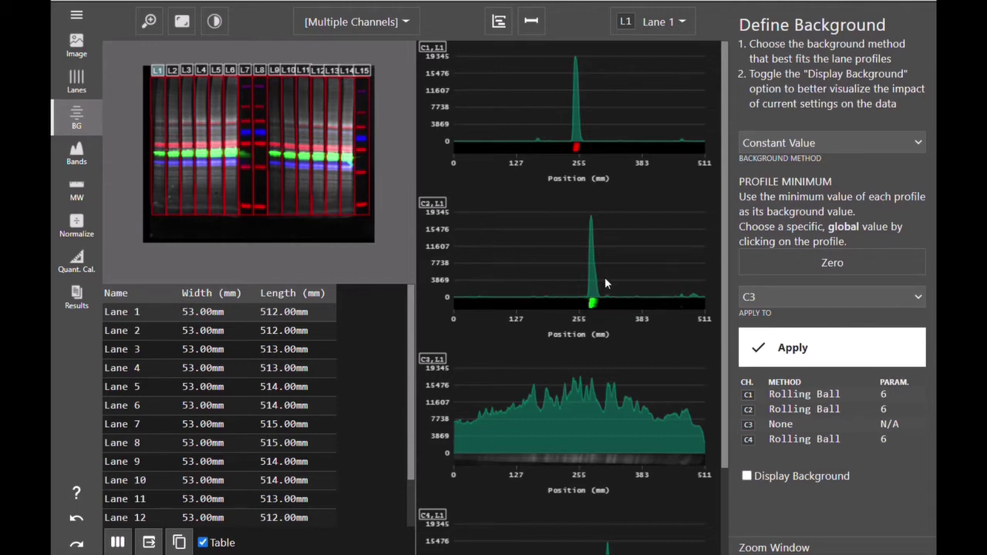
Step: In the Normalization step, choose Housekeeping Protein and leave the reference channel at [none]
left_click(76, 225)
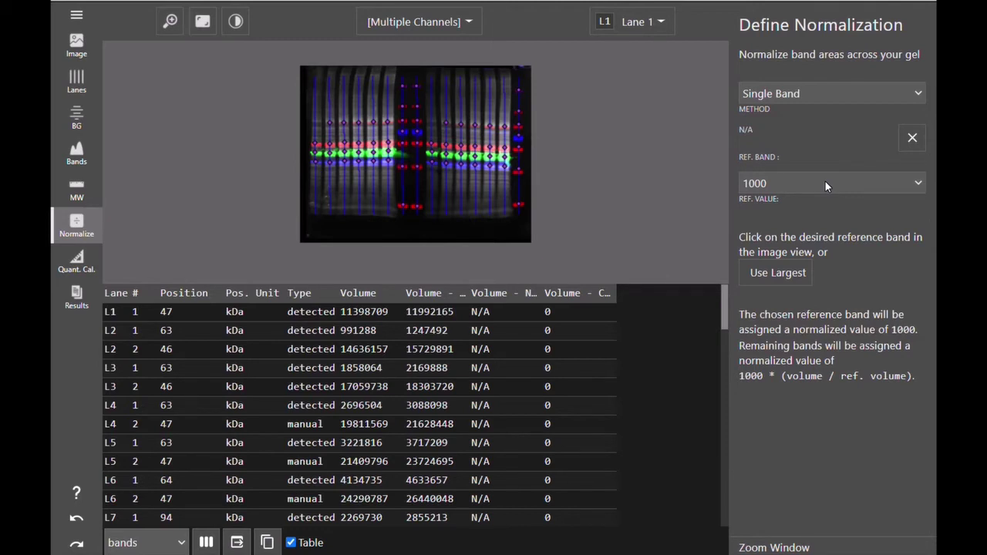
left_click(805, 92)
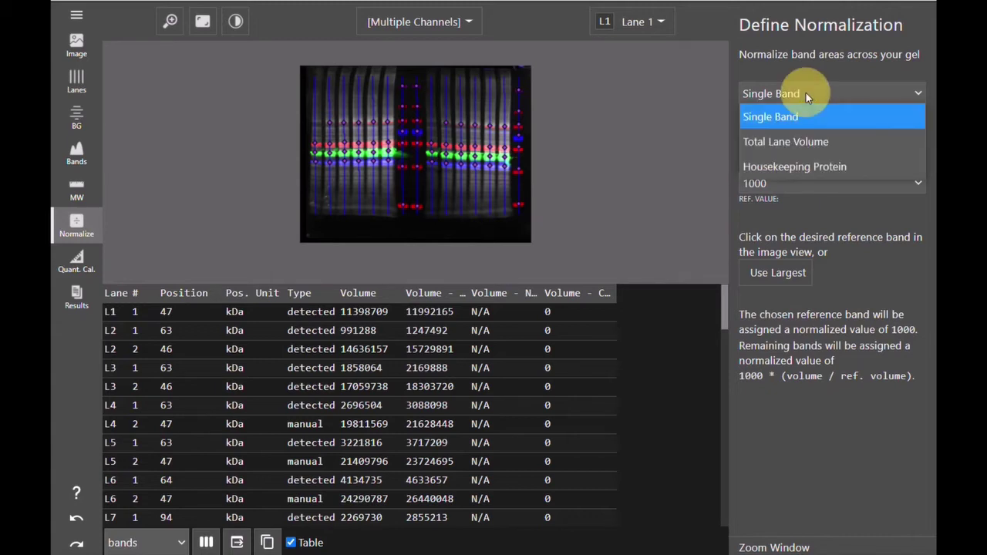
left_click(805, 168)
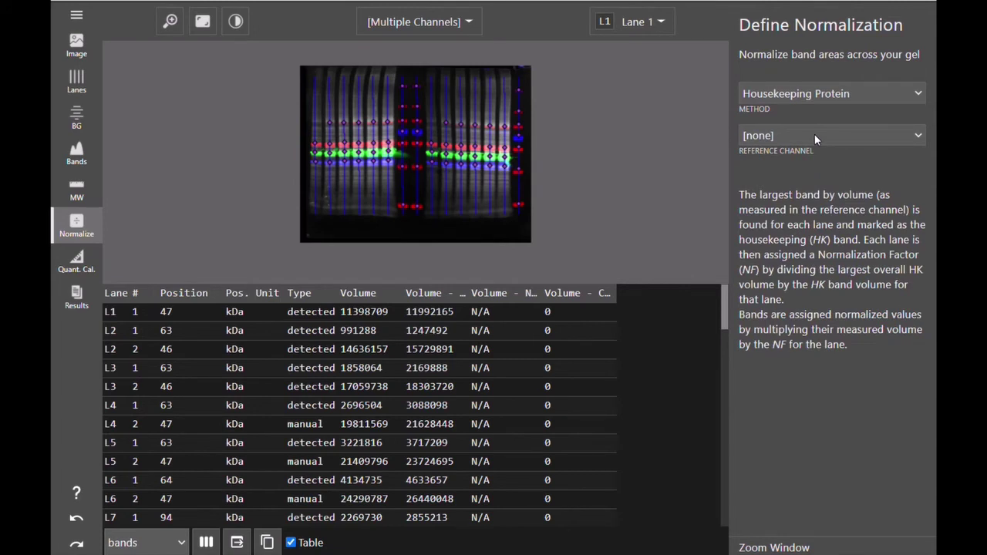
left_click(815, 134)
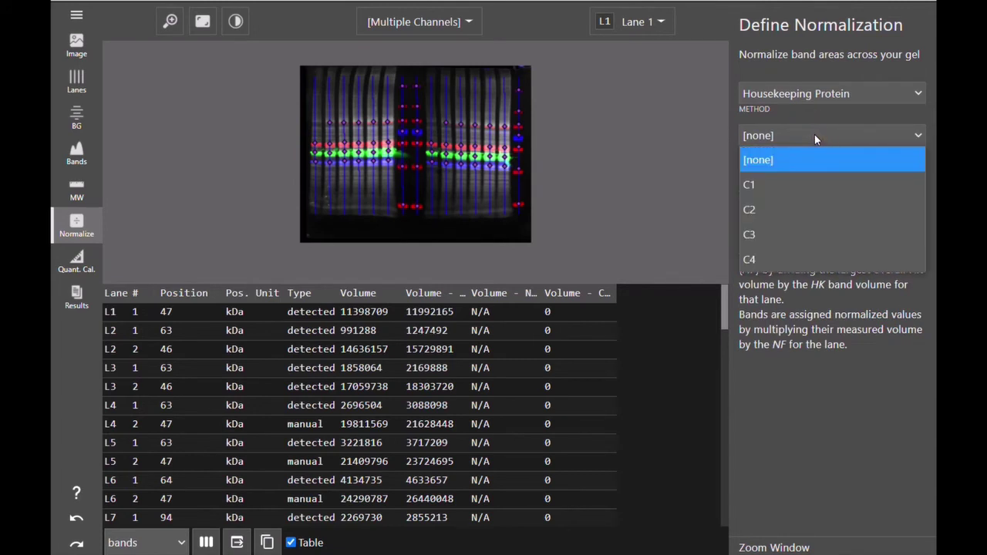
left_click(851, 376)
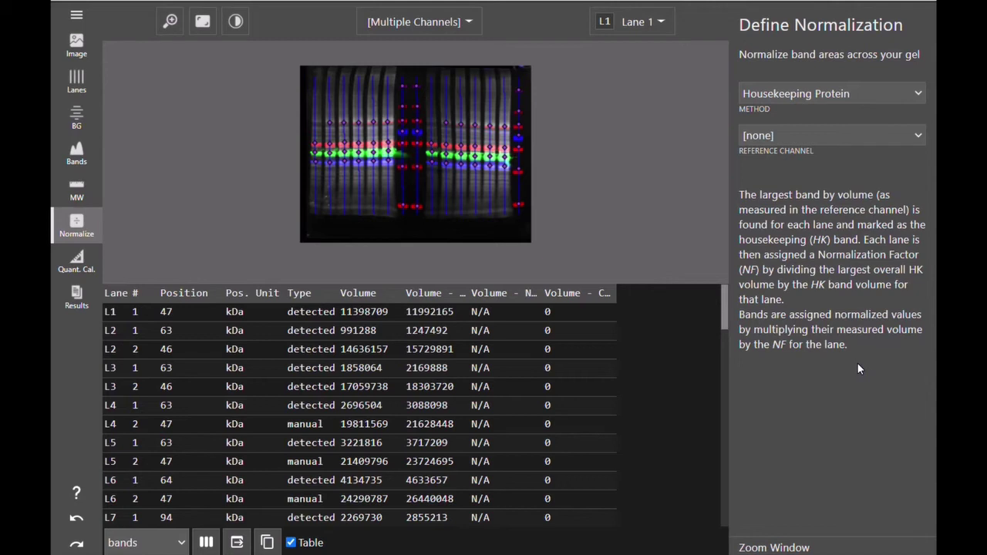
Step: Normalize by Total Lane Volume with C3 as reference channel, then go to Quant. Cal
left_click(819, 92)
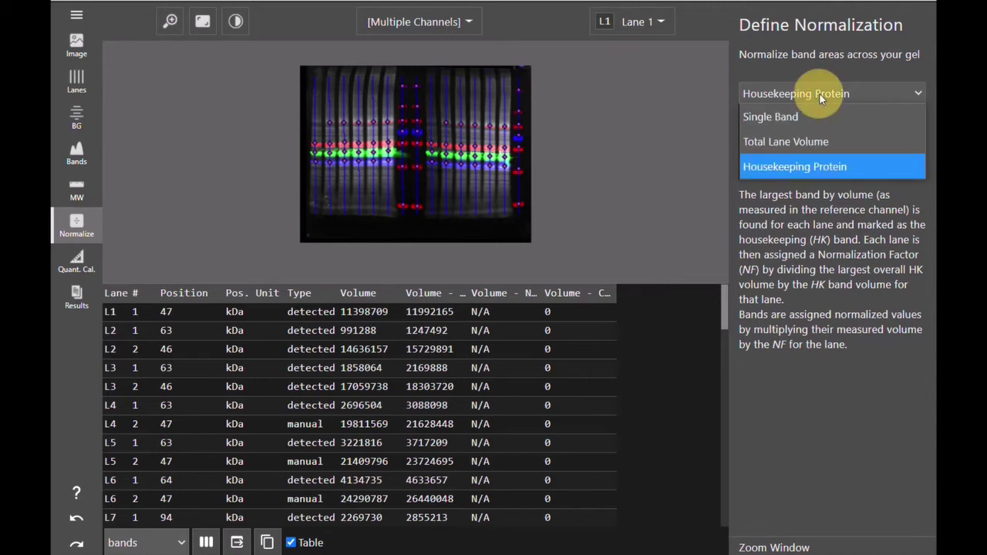
left_click(817, 141)
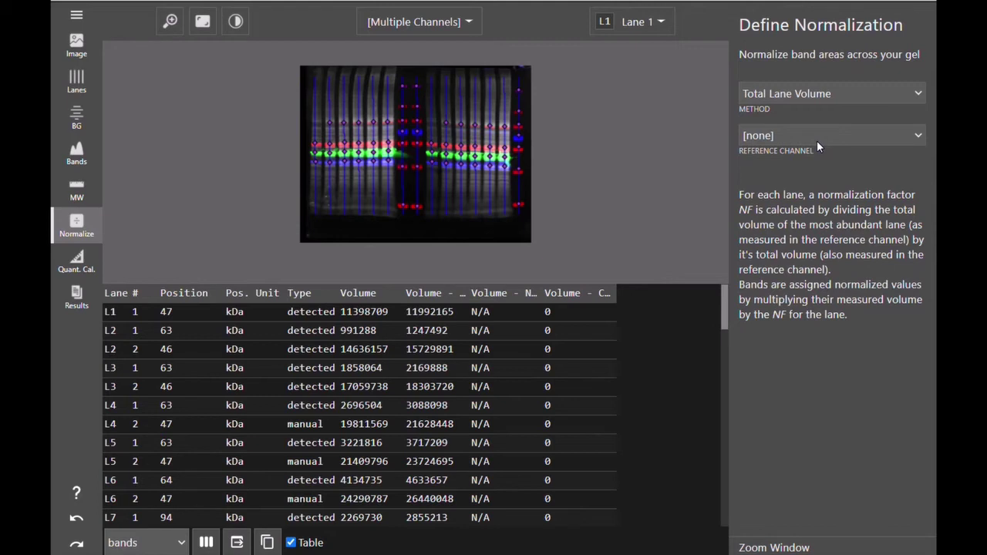
left_click(817, 141)
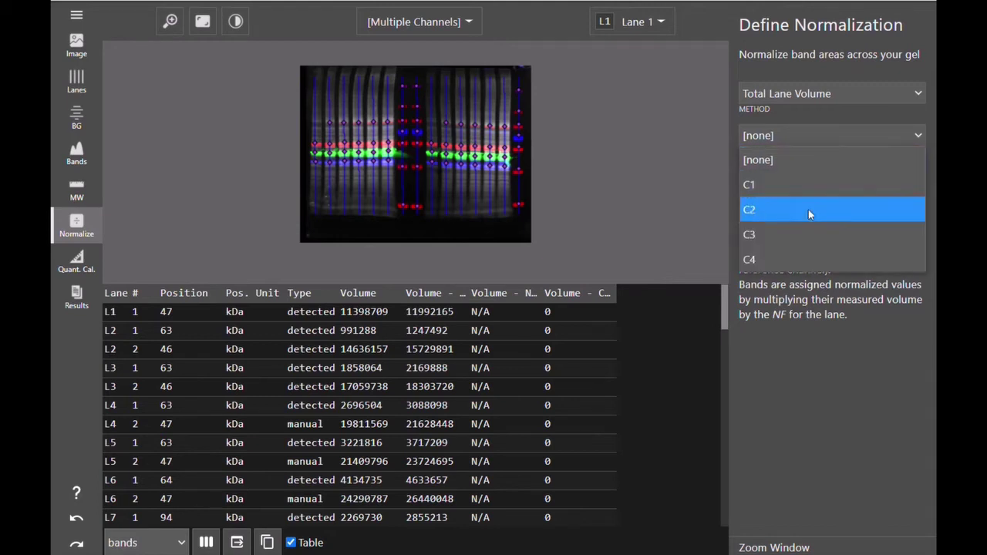
left_click(808, 234)
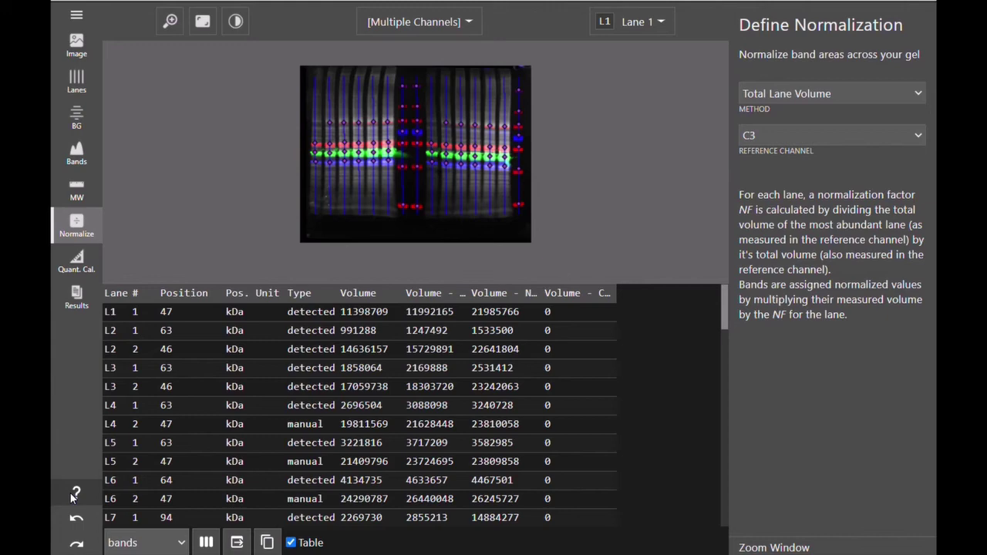
left_click(92, 273)
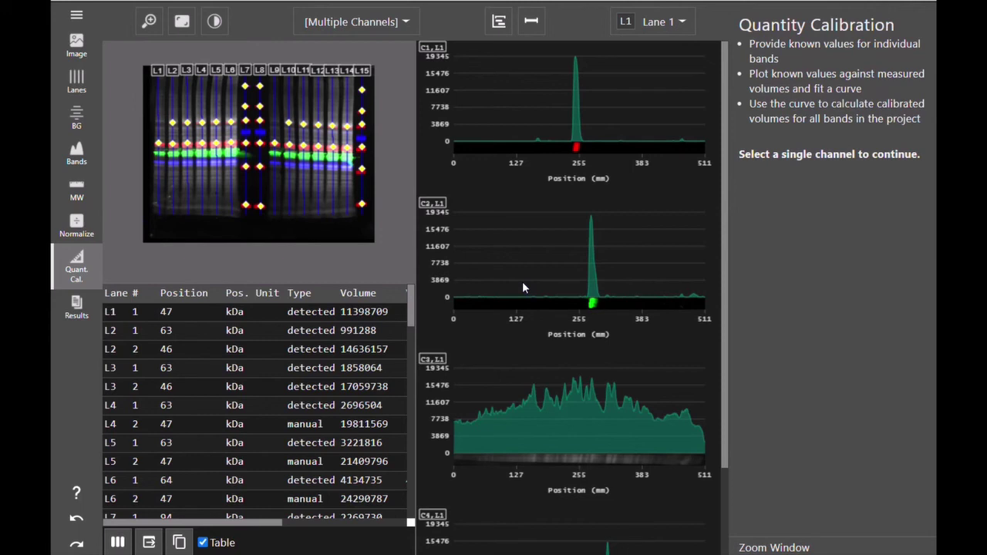
Step: Show only channel C1 and display profiles for all lanes
left_click(377, 24)
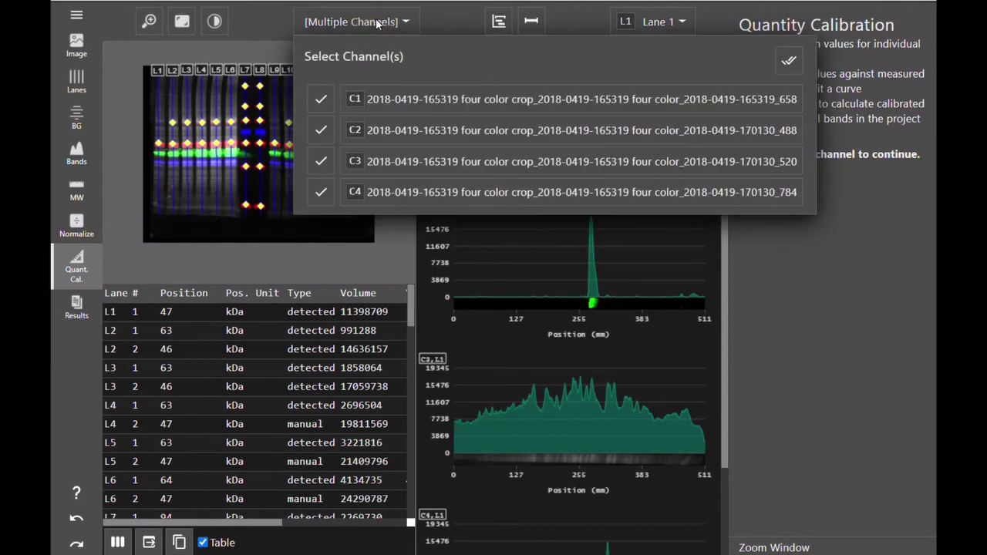
left_click(321, 129)
left_click(322, 161)
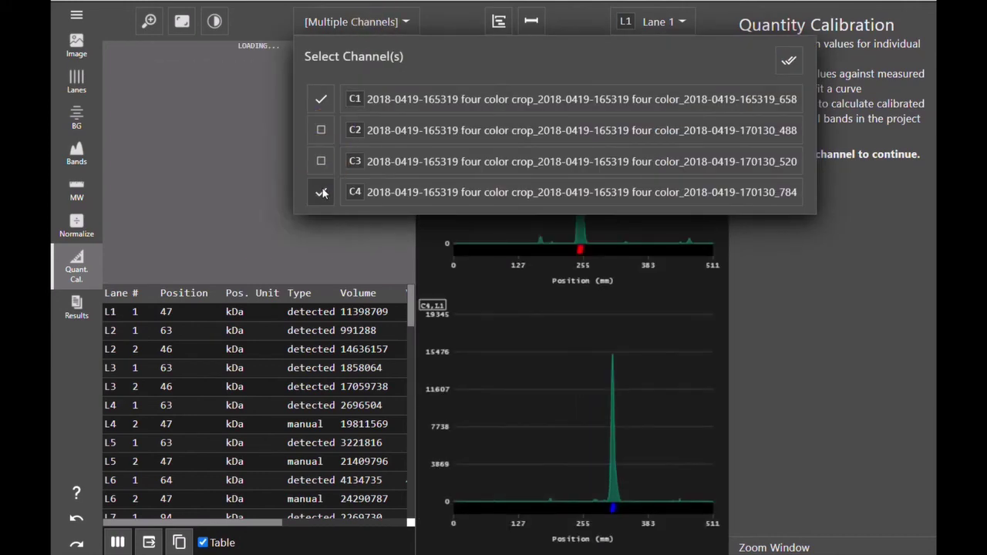
left_click(321, 192)
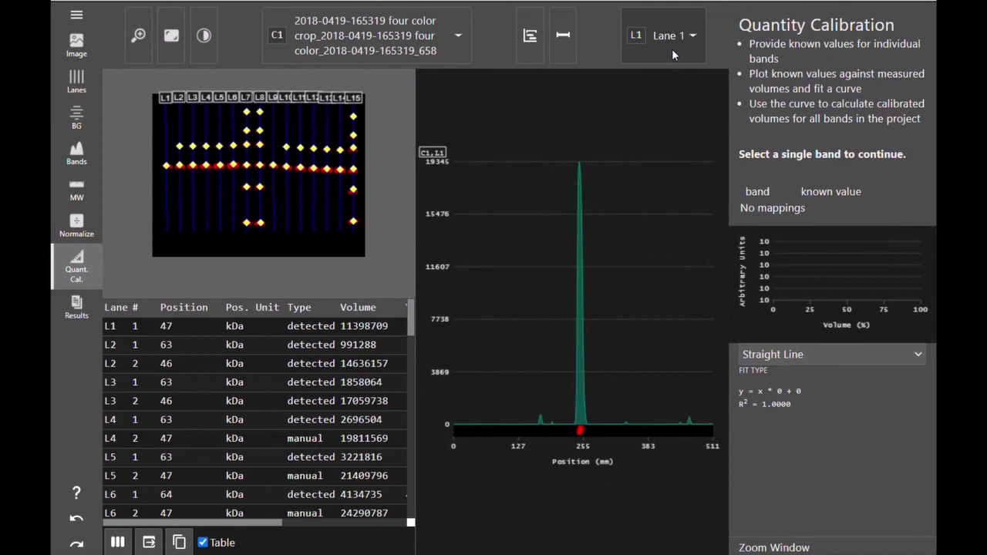
left_click(689, 44)
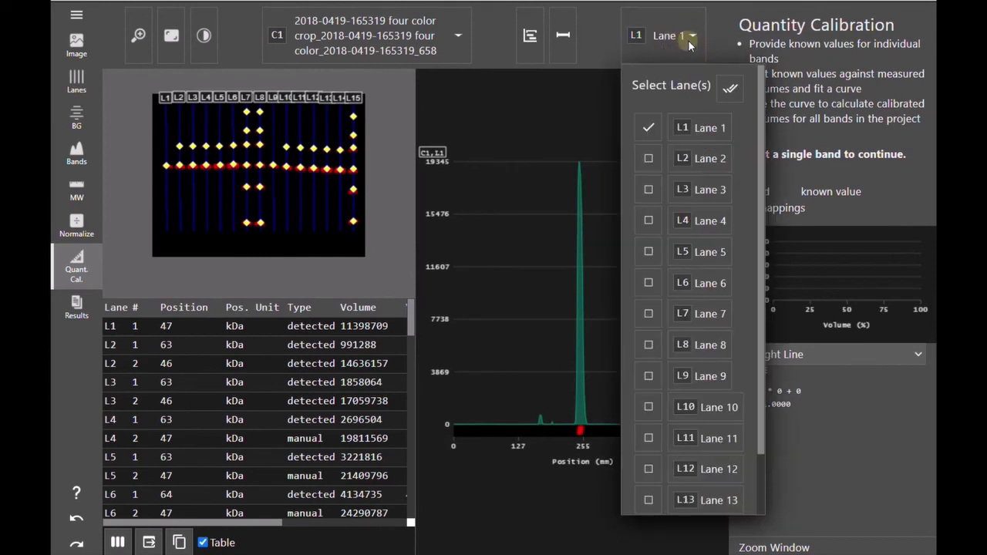
left_click(731, 90)
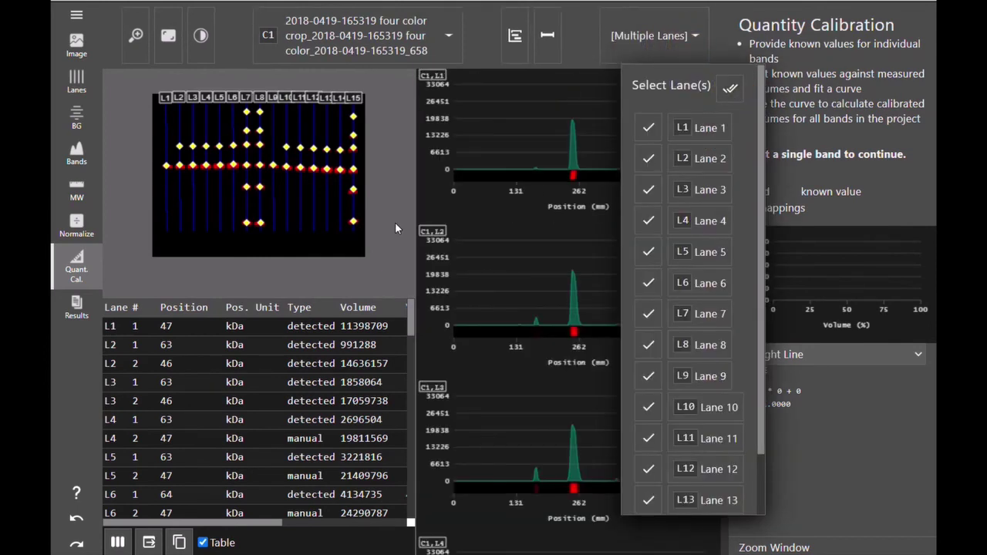
left_click(393, 257)
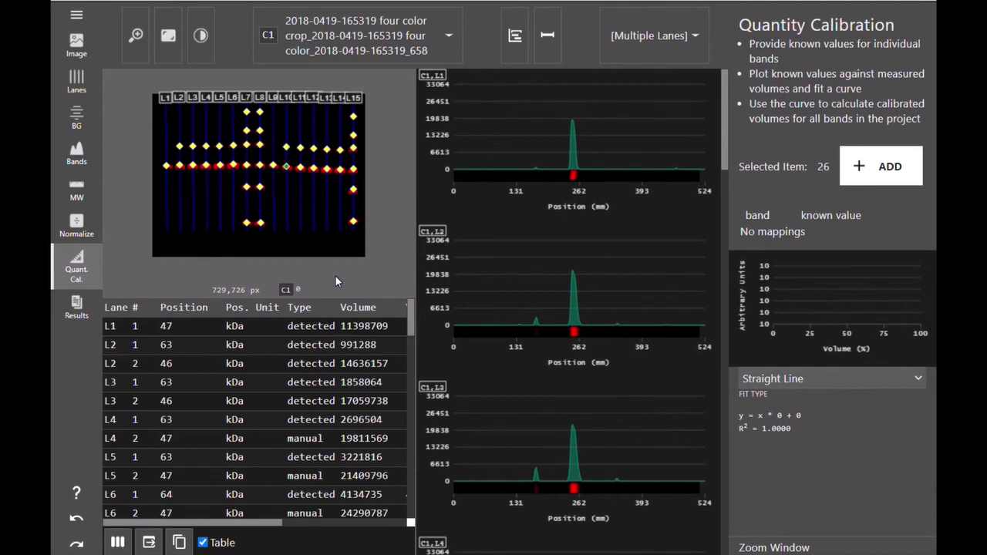
Step: Add bands 33, 31 and 29 as calibration points with known values 100, 80 and 60
left_click(340, 153)
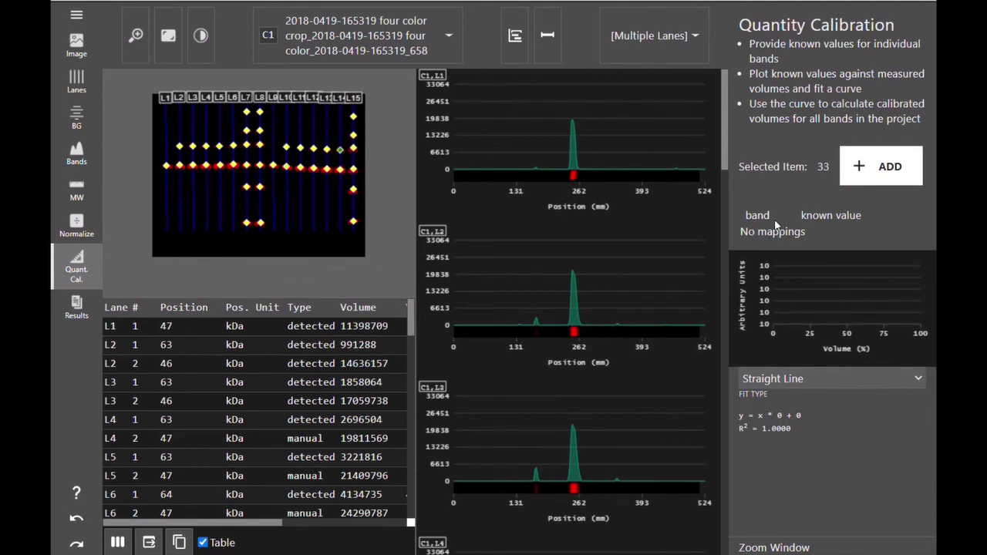
left_click(889, 170)
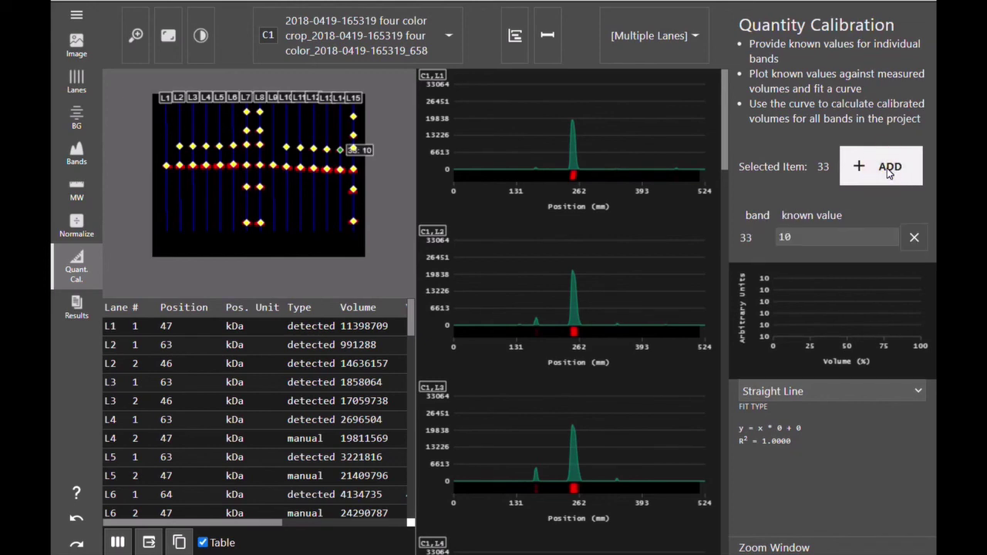
left_click(863, 238)
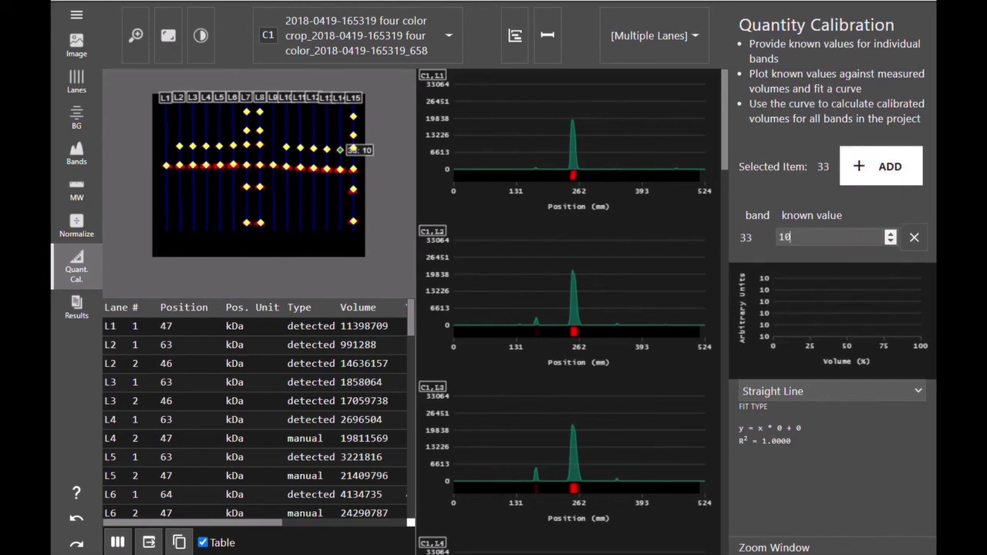
type("0")
left_click(339, 150)
left_click(881, 166)
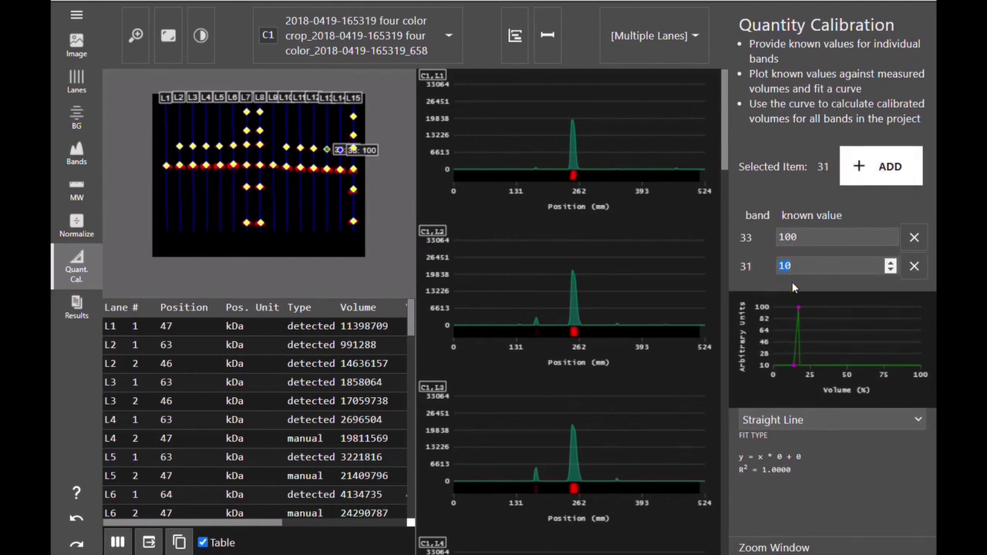
type("80")
left_click(327, 150)
left_click(881, 166)
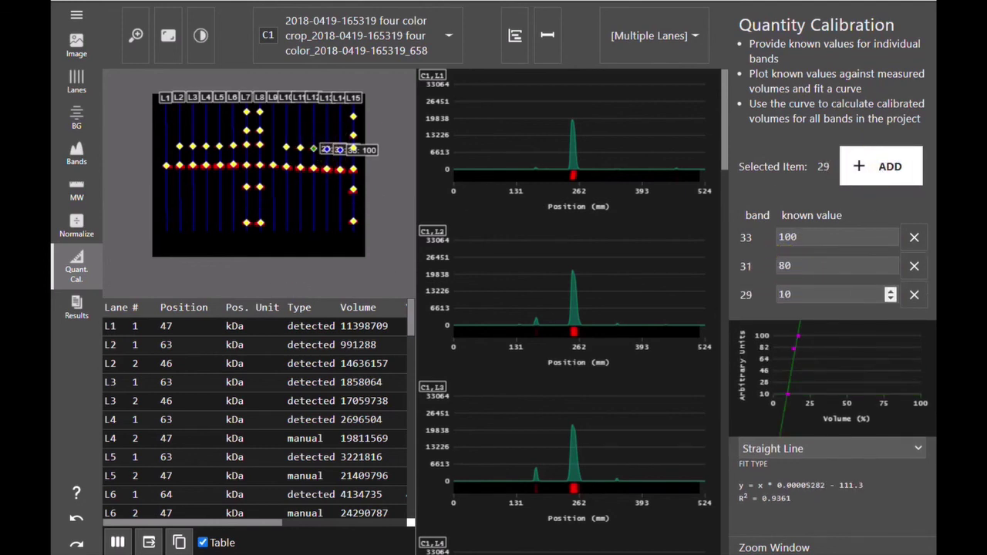
left_click(763, 298)
type("60")
Step: Keep the Straight Line curve fit for the calibration, giving R² 0.9970
left_click_drag(142, 524, 373, 452)
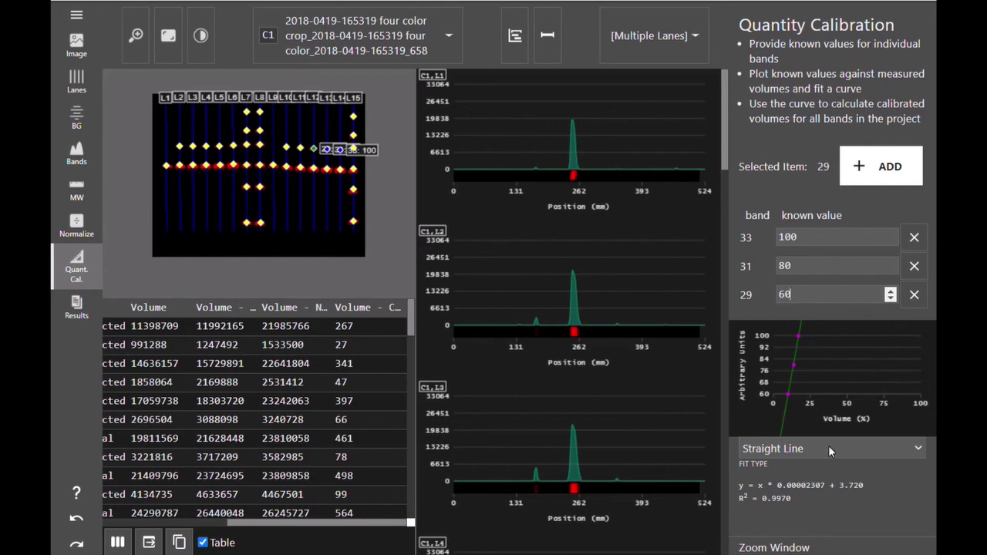
left_click(830, 451)
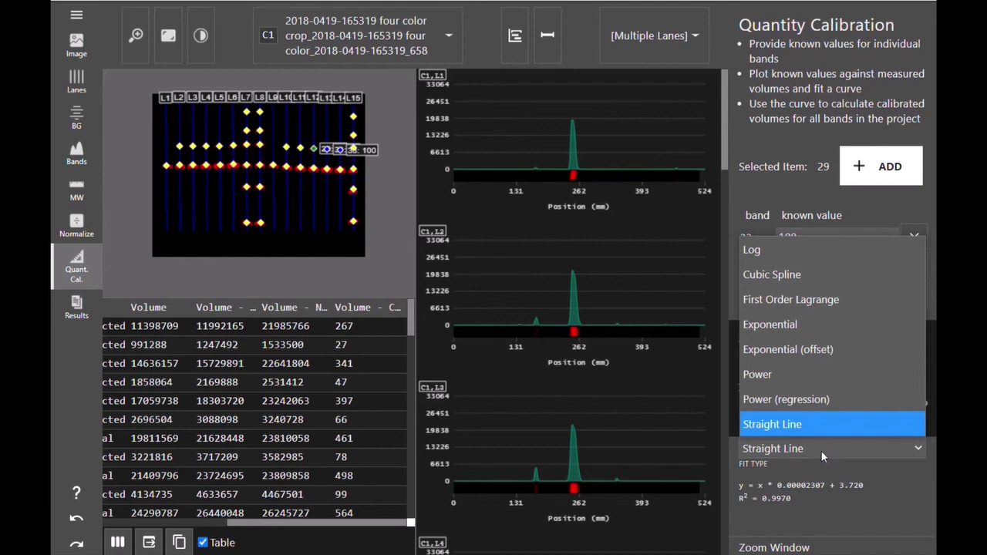
left_click(814, 484)
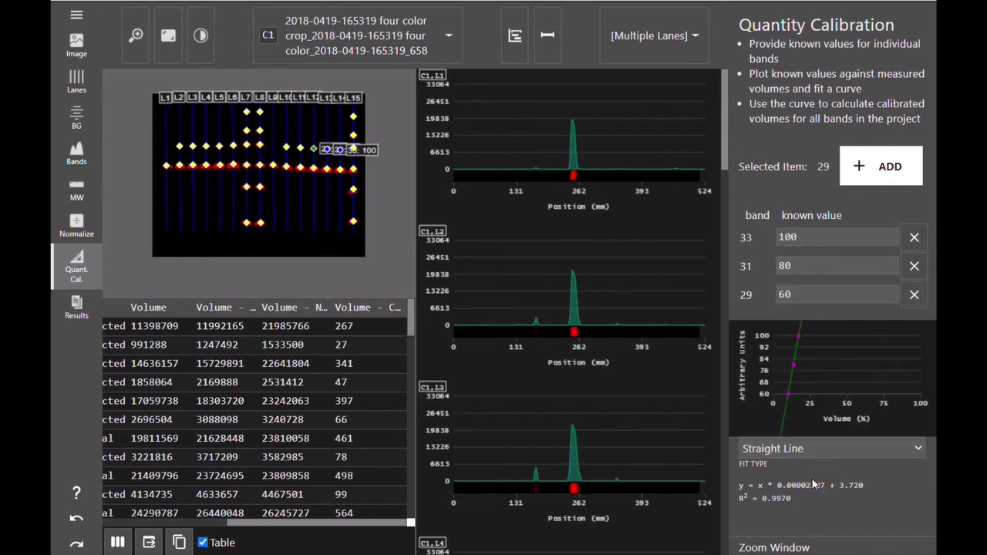